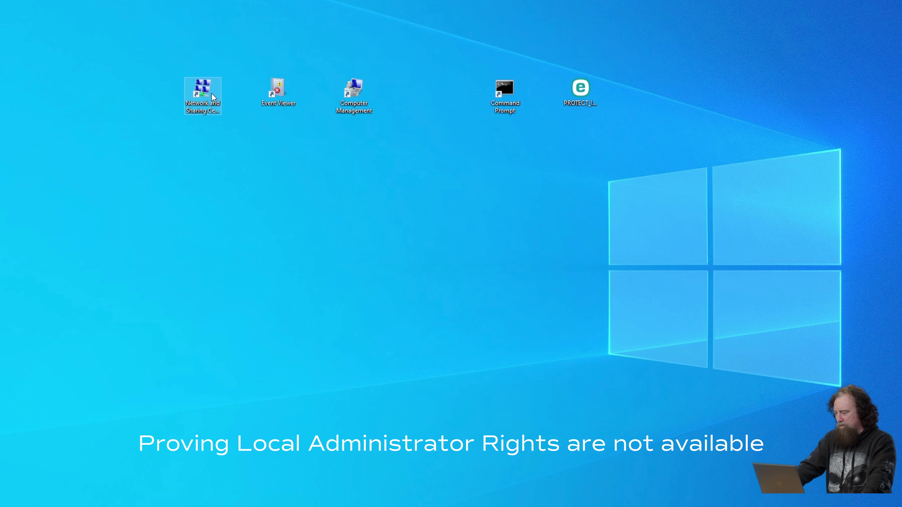
Try to open the Ethernet 3 adapter's properties through Network and Sharing Centre, decline the admin credential request, and close both network windows
double_click(212, 92)
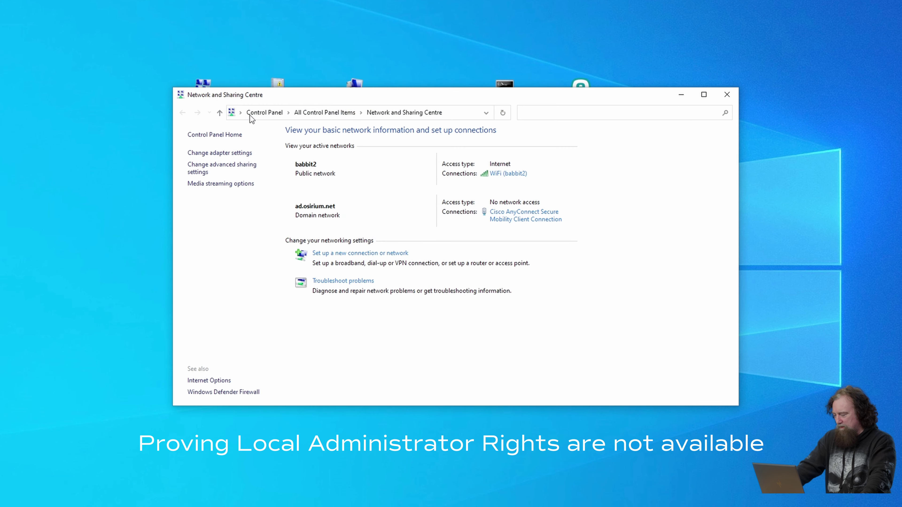
left_click(227, 153)
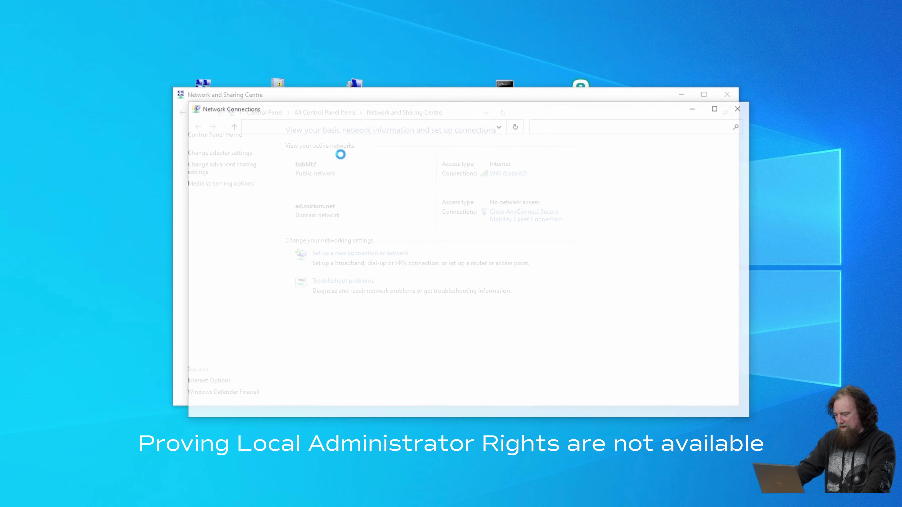
double_click(465, 170)
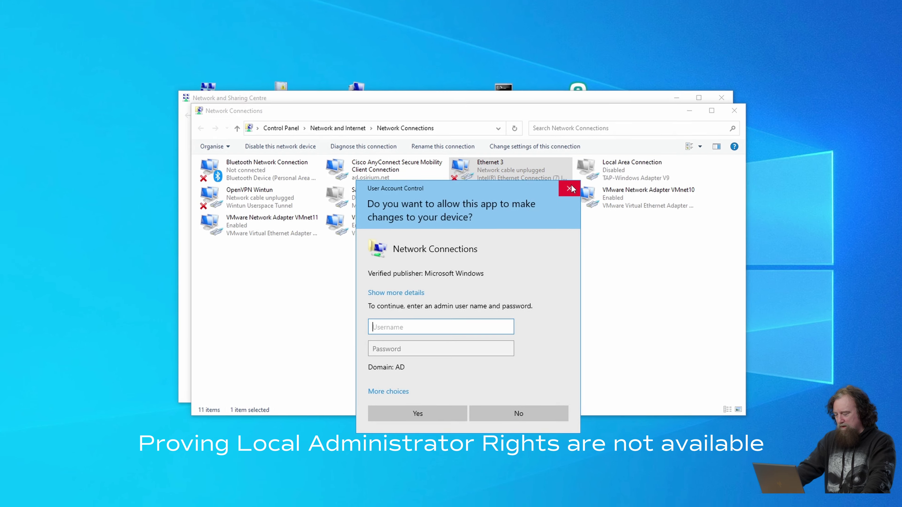
left_click(571, 187)
left_click(738, 109)
left_click(724, 96)
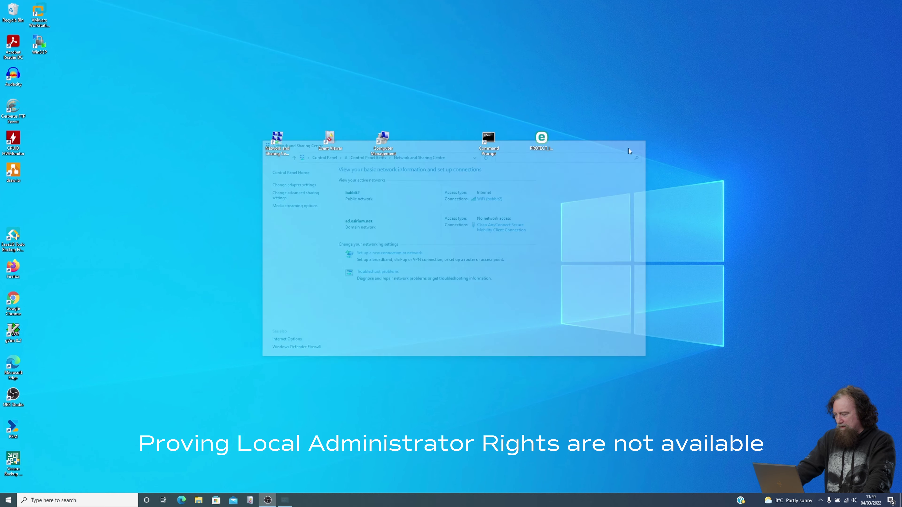
Open Event Viewer to check what is accessible without administrator rights, and close it
double_click(327, 142)
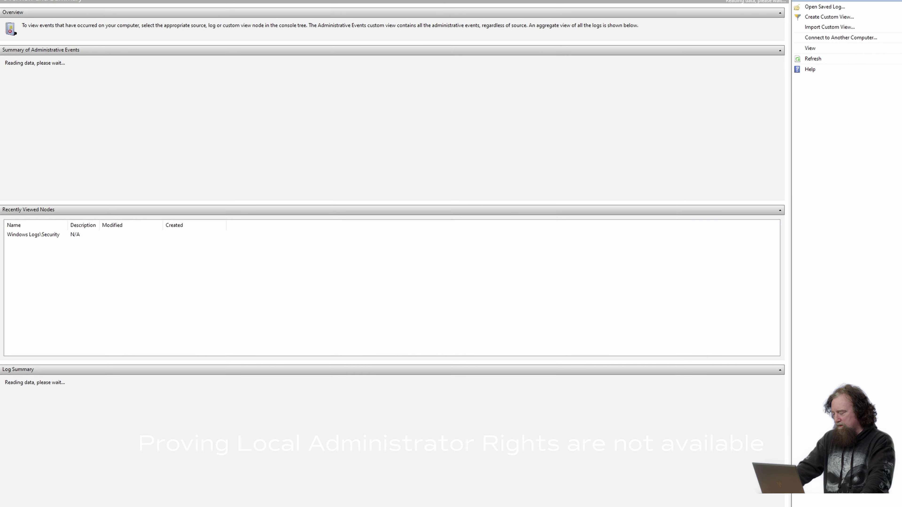
left_click(9, 35)
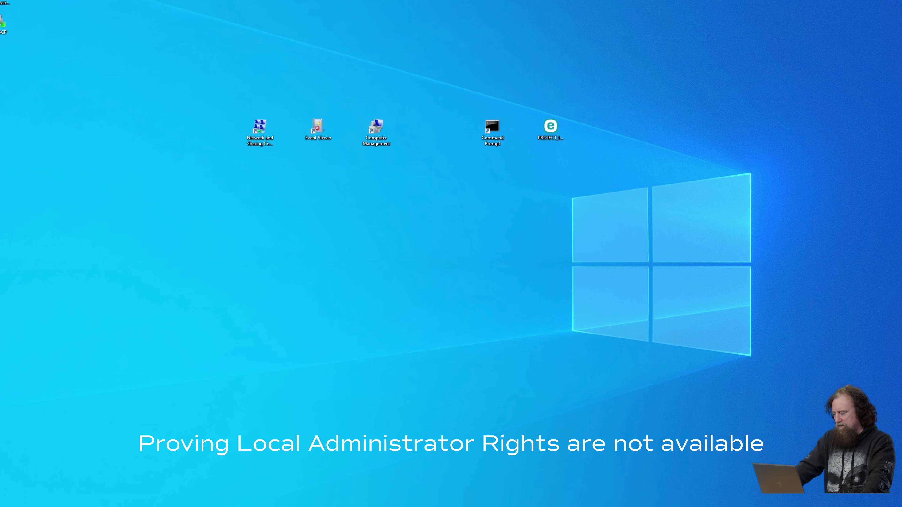
Open Computer Management and display the Users folder under Local Users and Groups
left_click(381, 127)
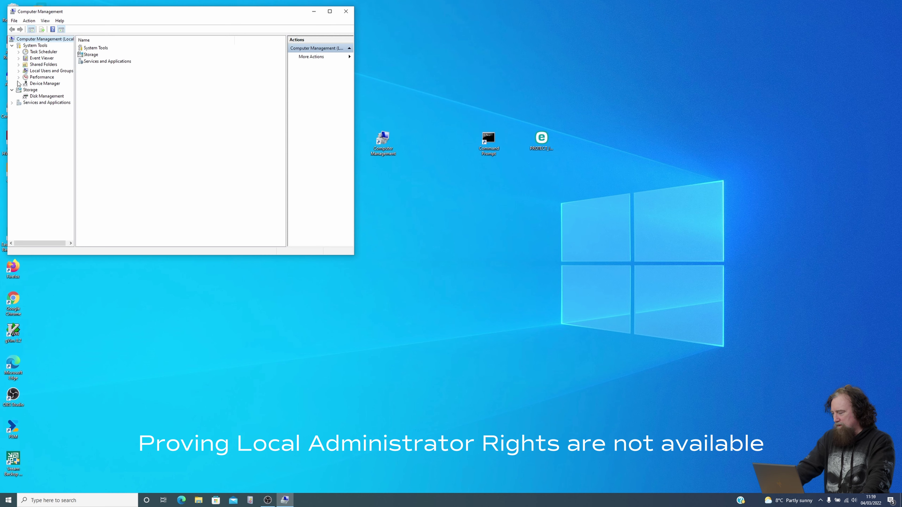
left_click(18, 71)
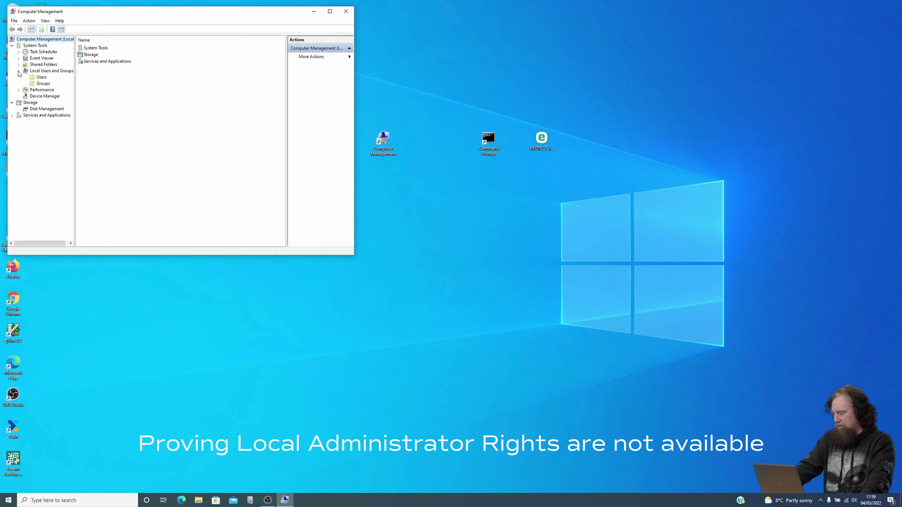
left_click(41, 78)
Try to create a local user named localuser with a confirmed account password, and close the New User dialog and Computer Management
right_click(144, 122)
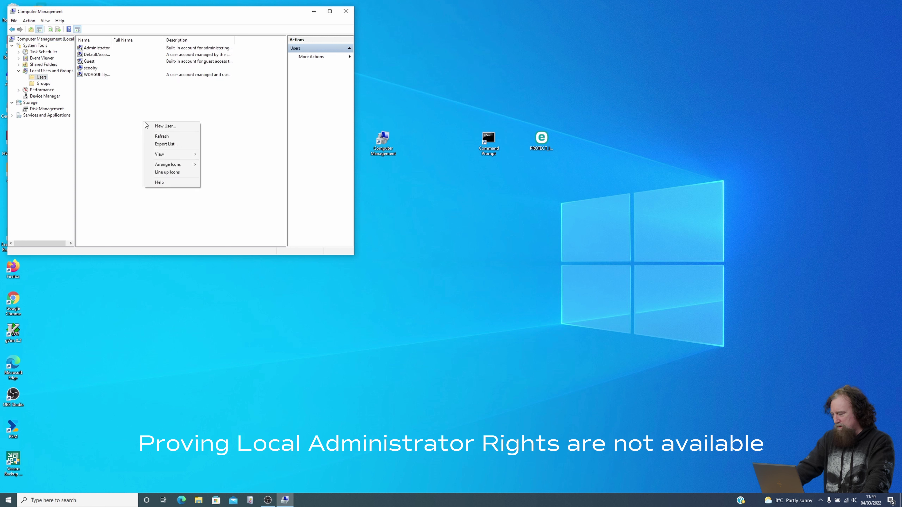
left_click(178, 128)
type("local-user")
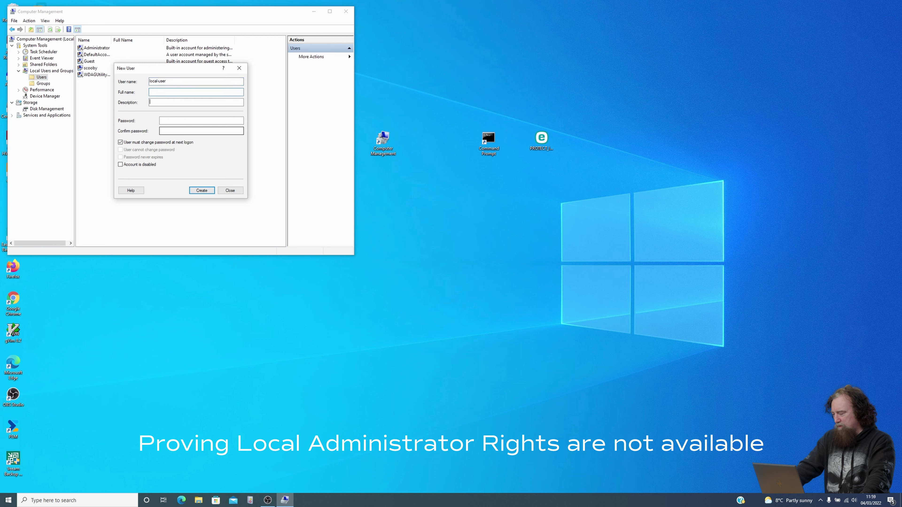
type("a")
left_click(201, 131)
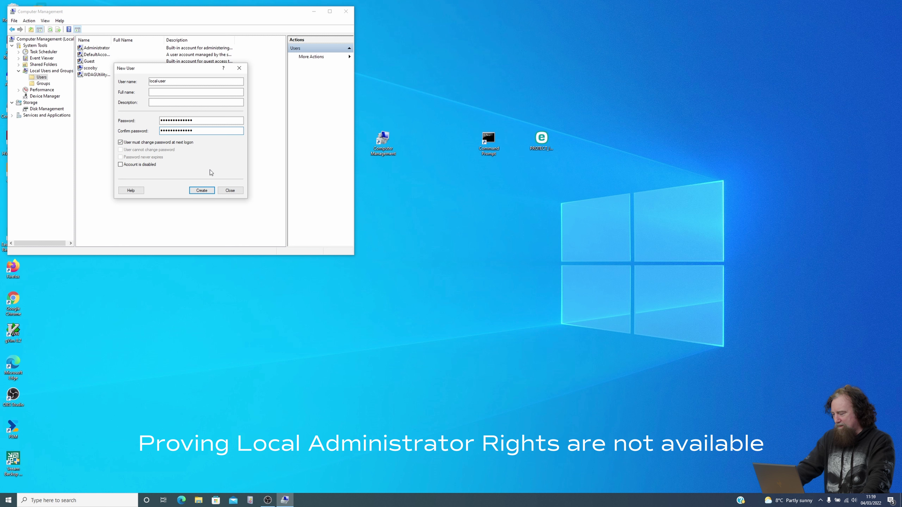
left_click(207, 191)
left_click(234, 155)
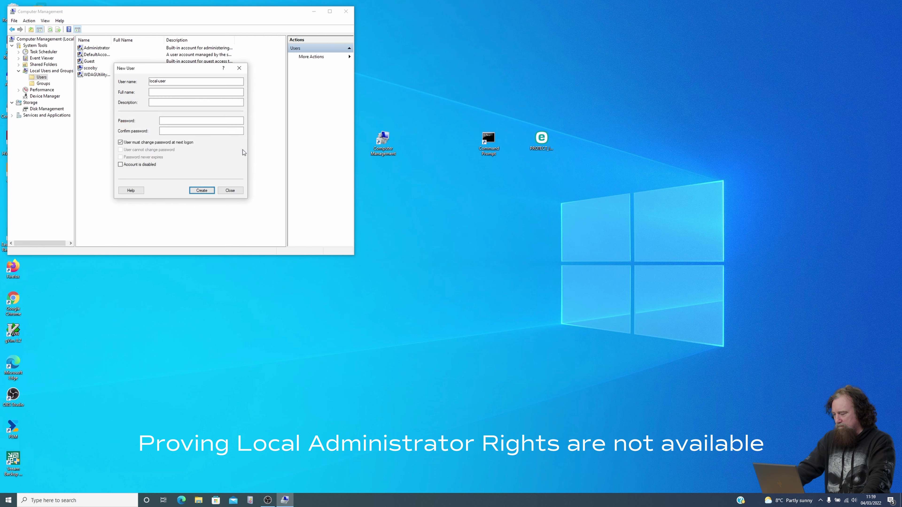
left_click(239, 68)
left_click(346, 12)
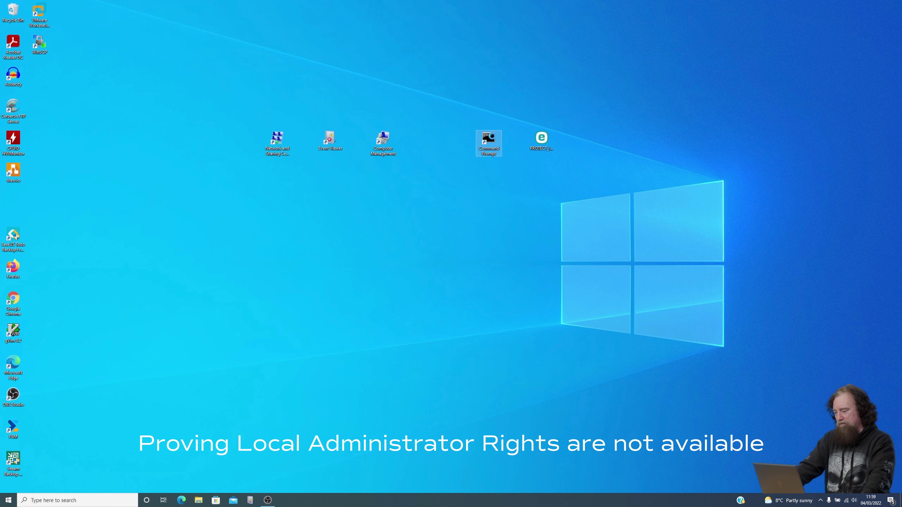
Try to run Command Prompt as administrator and to launch the ESET PROTECT installer, dismissing the admin credential requests
right_click(494, 138)
left_click(552, 176)
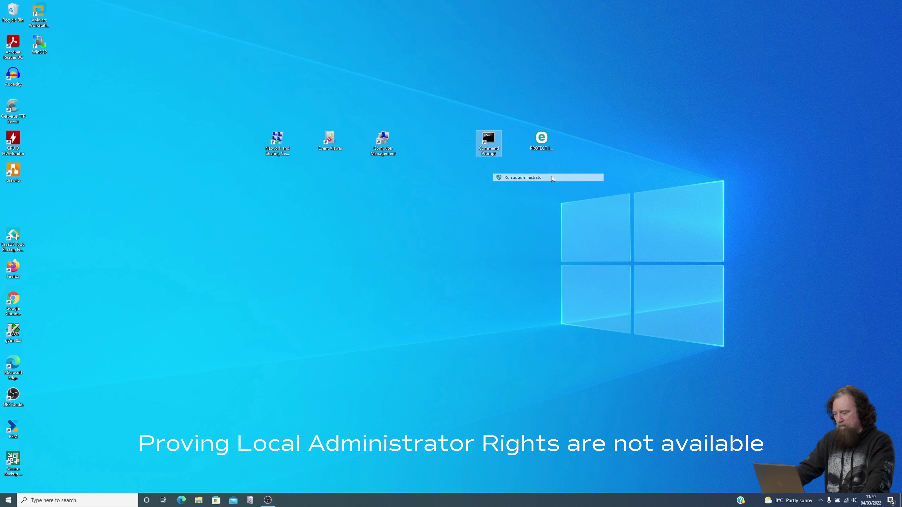
left_click(865, 228)
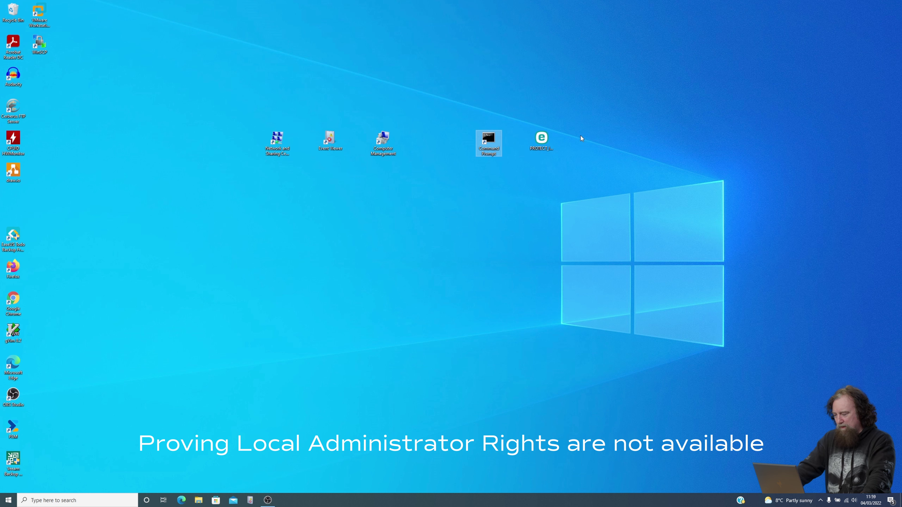
double_click(542, 138)
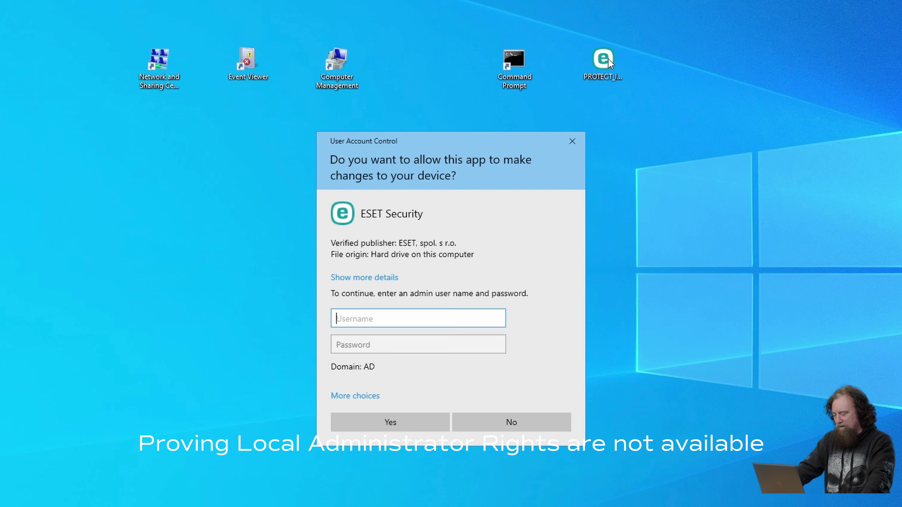
left_click(573, 142)
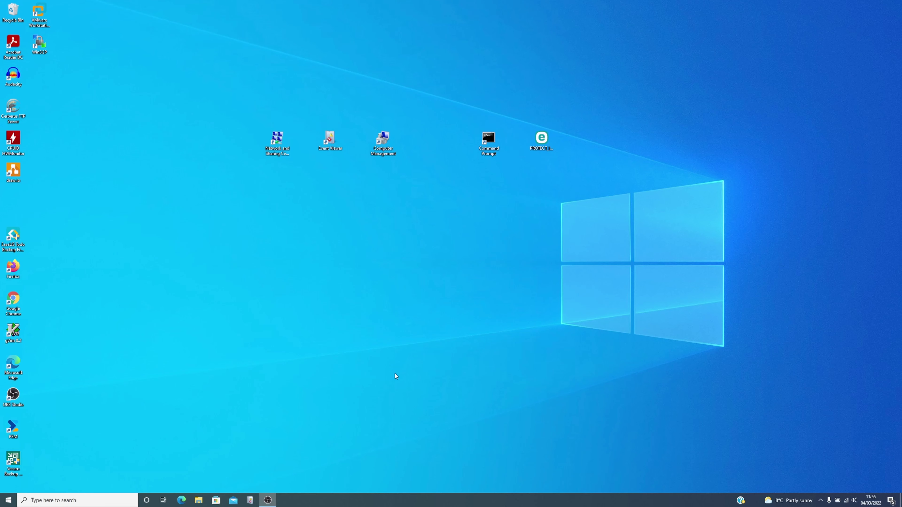
Run the ESET PROTECT installer as administrator using PEM, authorising it with your own username and account password
left_click(542, 140)
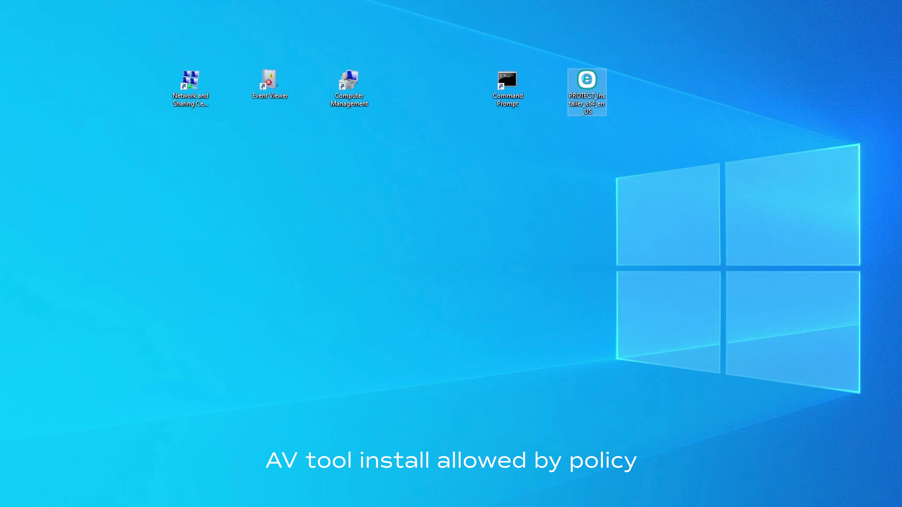
right_click(588, 82)
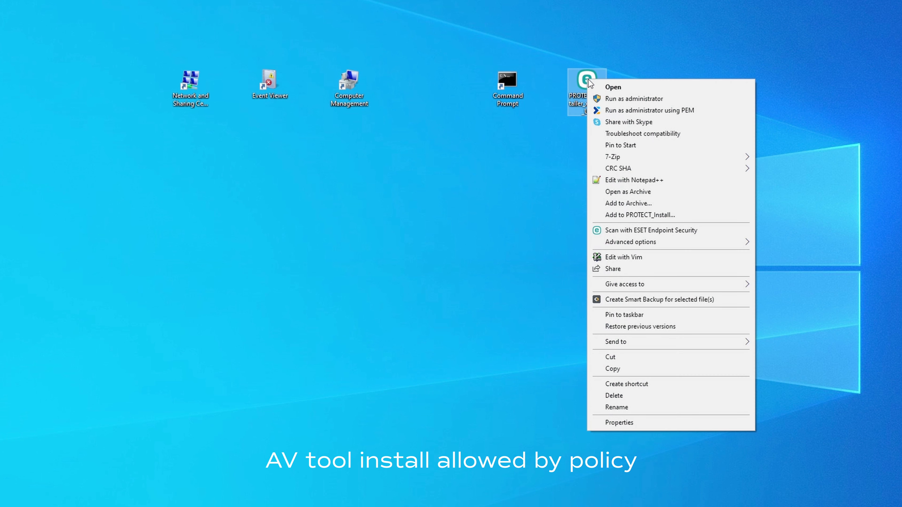
left_click(658, 110)
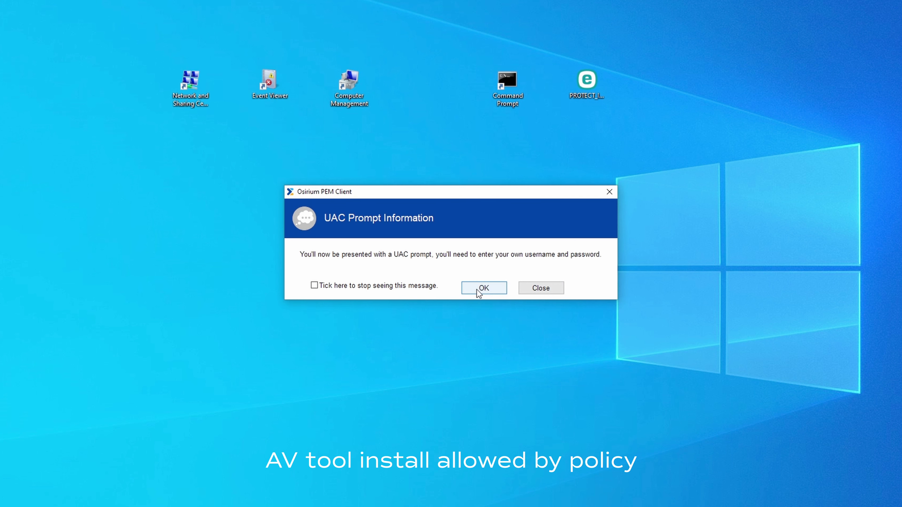
left_click(484, 288)
type("stuart_ppa_")
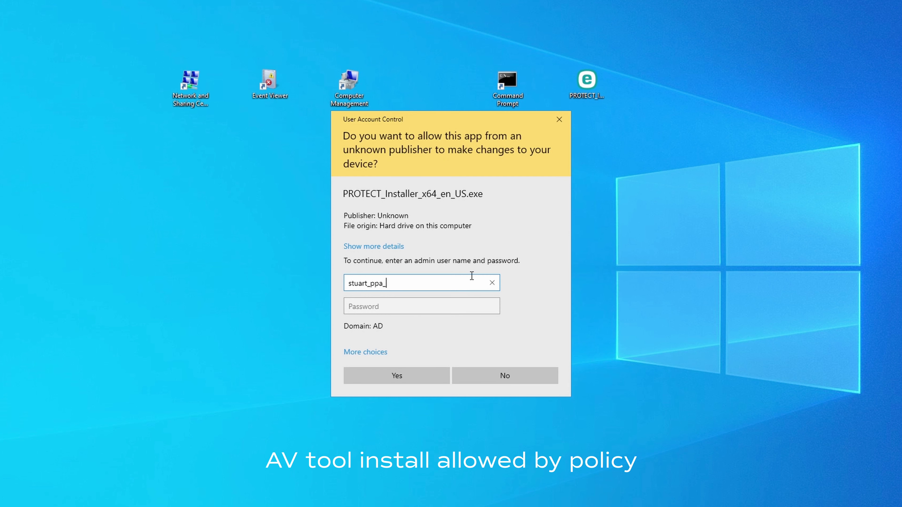
type("user")
key("Tab")
type("************")
key("Return")
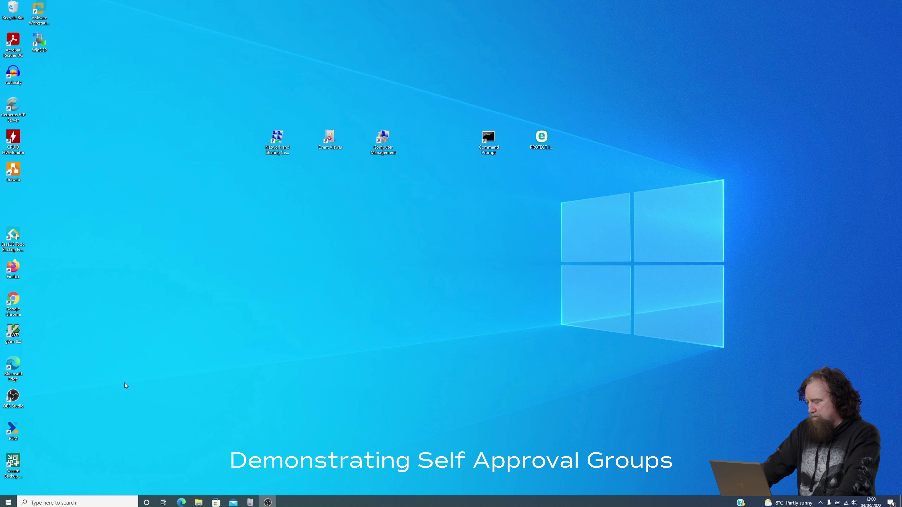
Start a self-approved temporary Administrator Rights session with the PEM client and acknowledge the grant
double_click(25, 429)
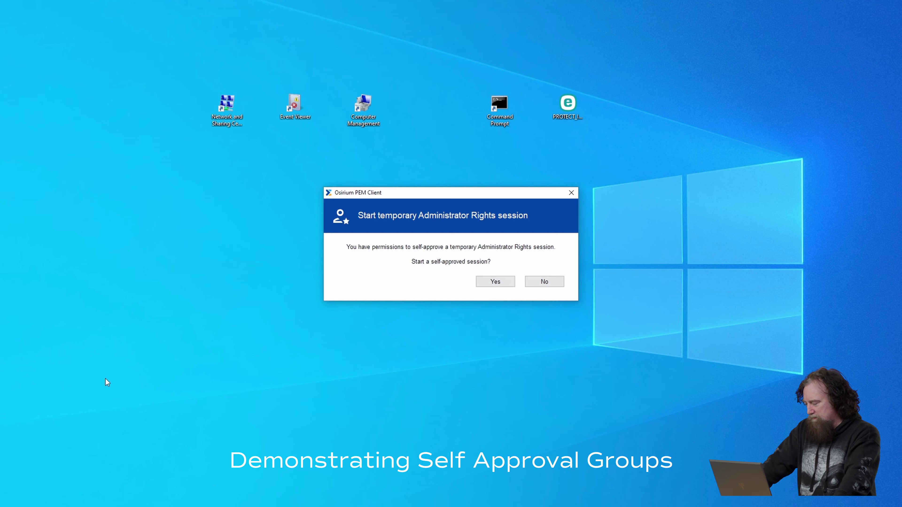
left_click(498, 285)
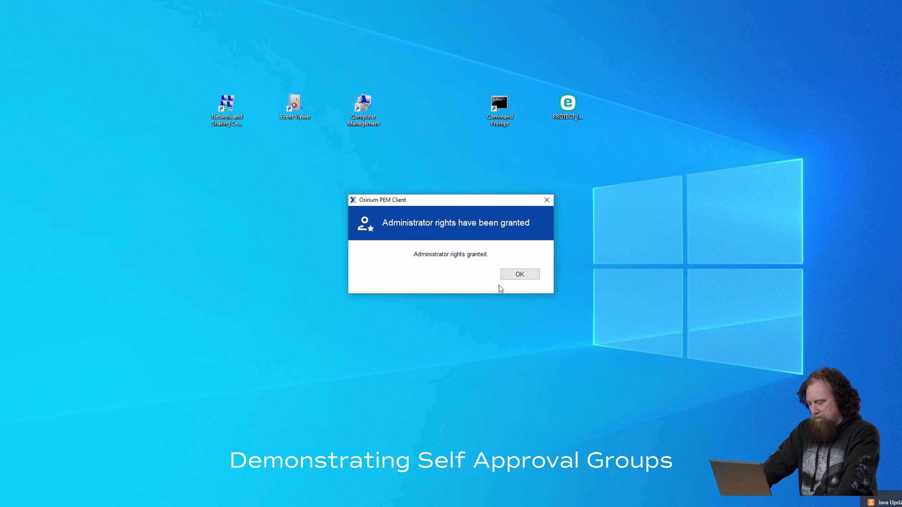
left_click(520, 275)
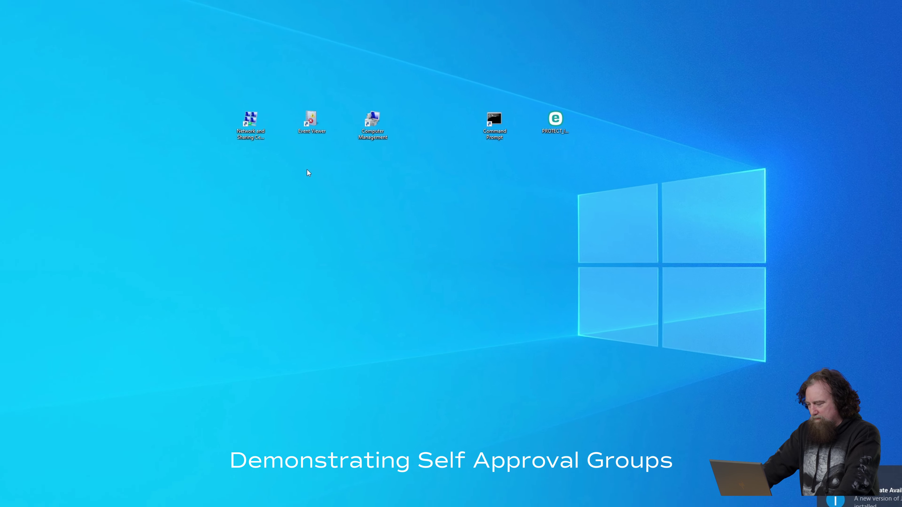
Request the Ethernet 3 adapter's properties from the adapter settings in Network and Sharing Centre
left_click(258, 123)
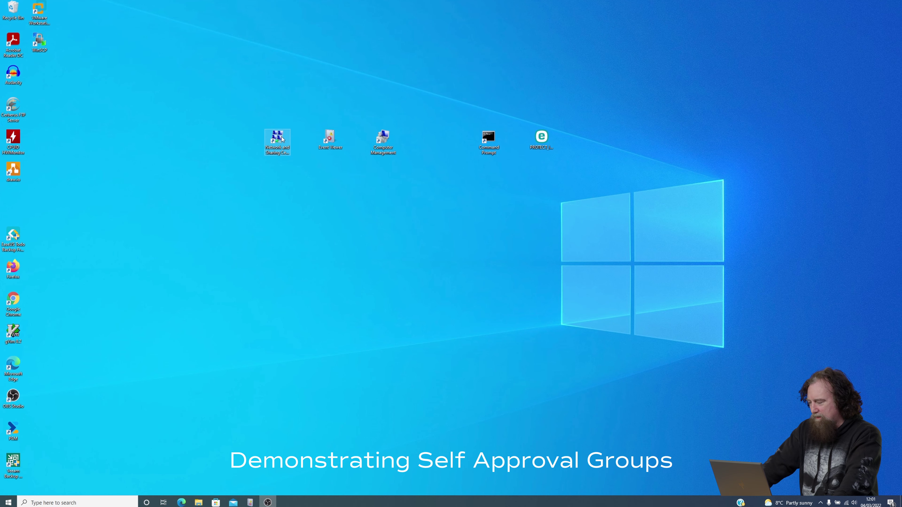
right_click(282, 139)
key("Escape")
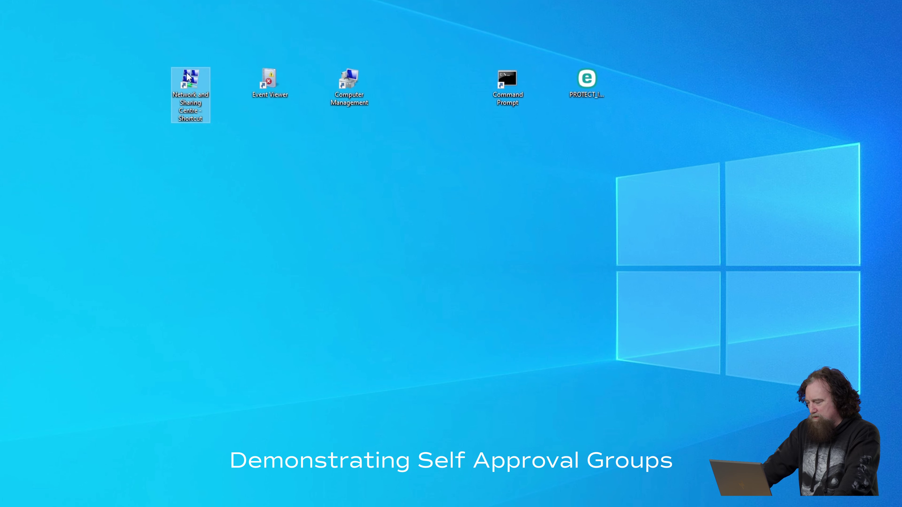
double_click(188, 77)
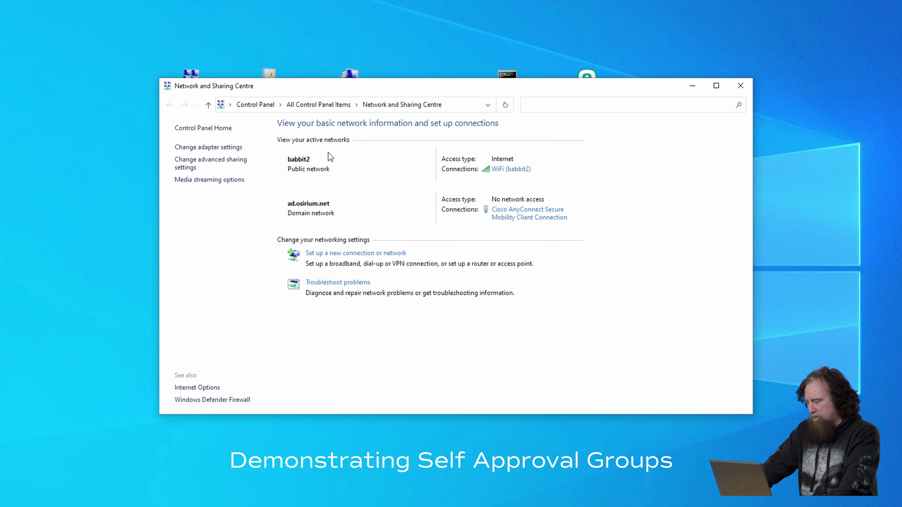
left_click(214, 152)
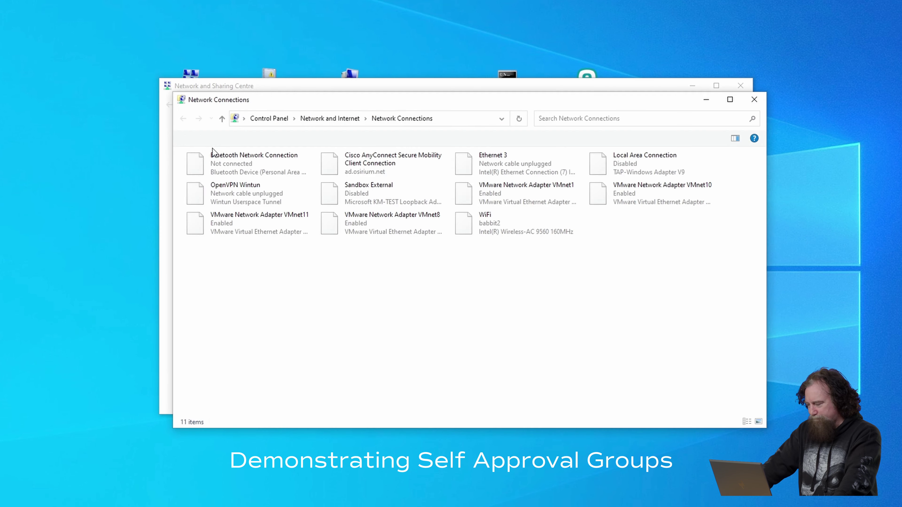
left_click(510, 166)
double_click(510, 166)
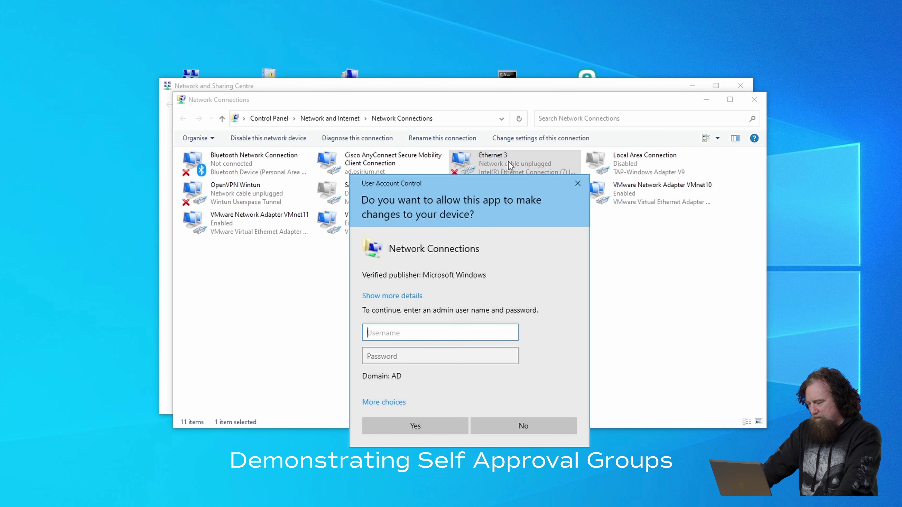
Authorise the Network Connections request with your own username and account password, and close the Ethernet 3 properties and Network Connections
type("stuart_")
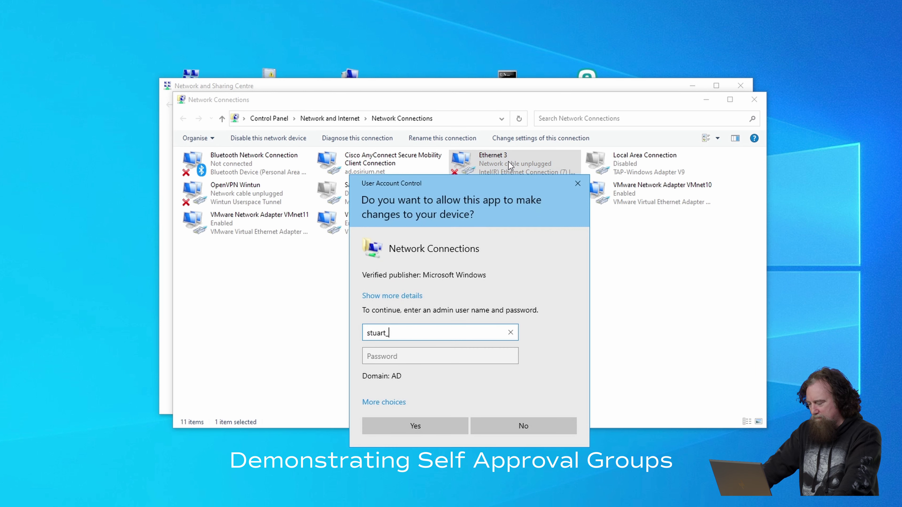
type("ppa_user")
key("Tab")
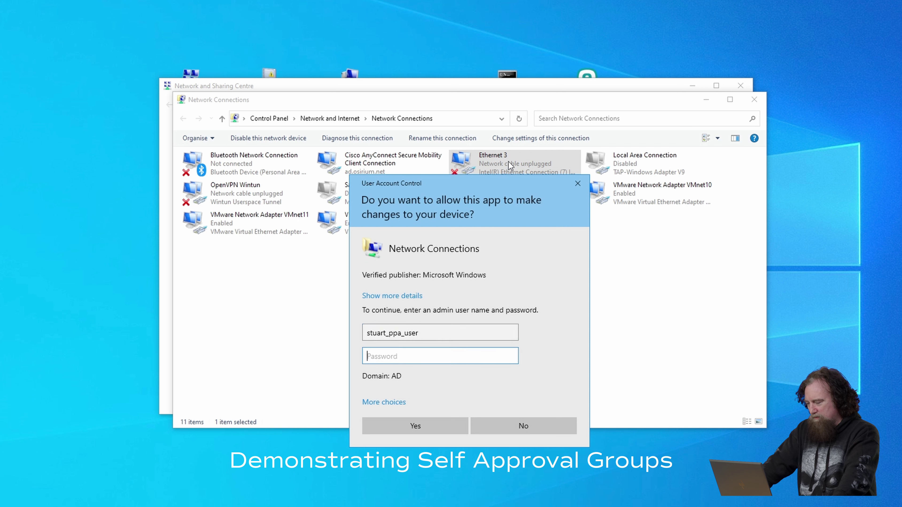
type("••")
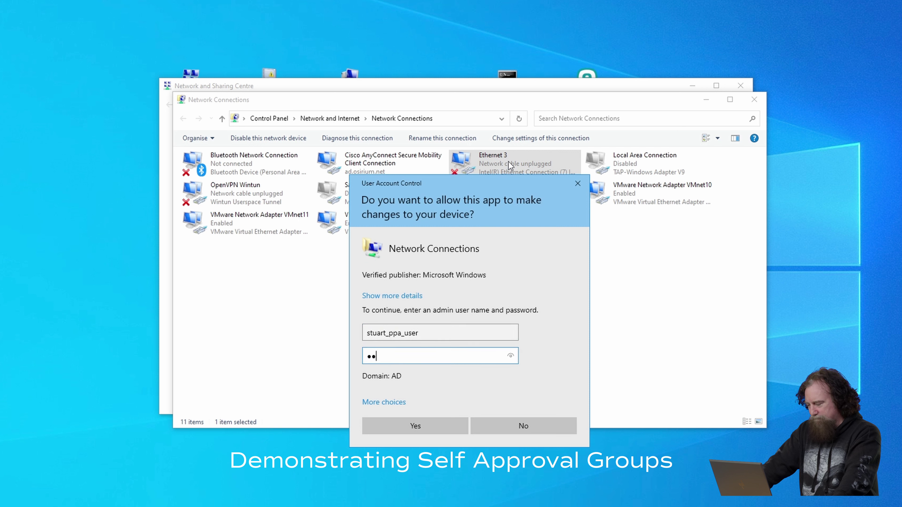
type("•••••••••••")
key("Return")
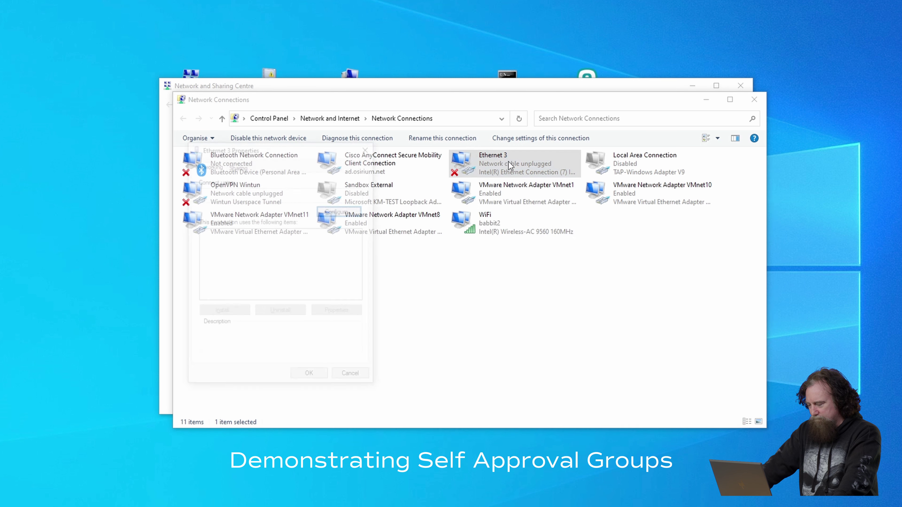
left_click(368, 147)
left_click(755, 100)
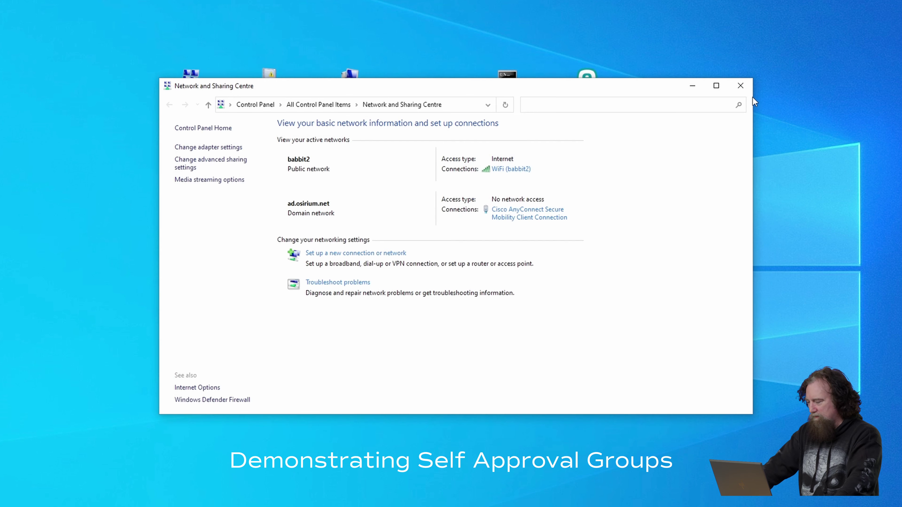
Close Network and Sharing Centre and start Event Viewer as administrator from its desktop shortcut
left_click(741, 85)
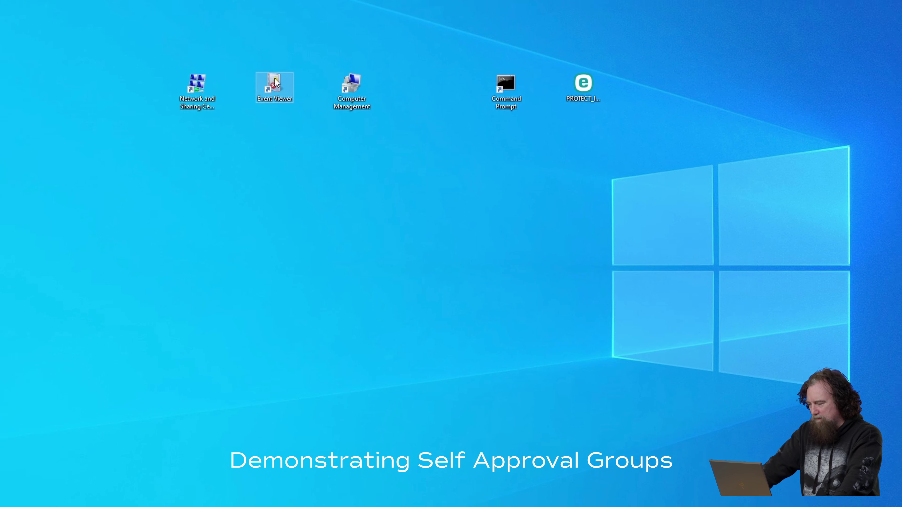
right_click(303, 113)
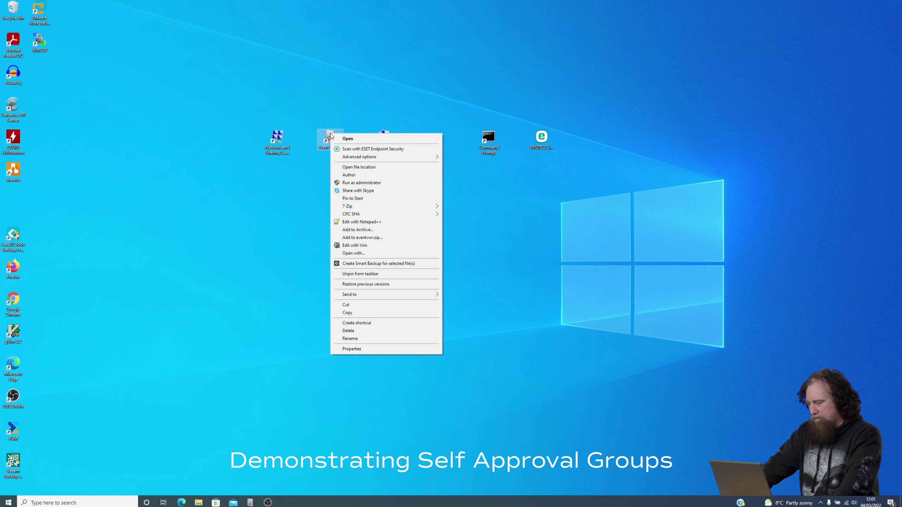
left_click(363, 187)
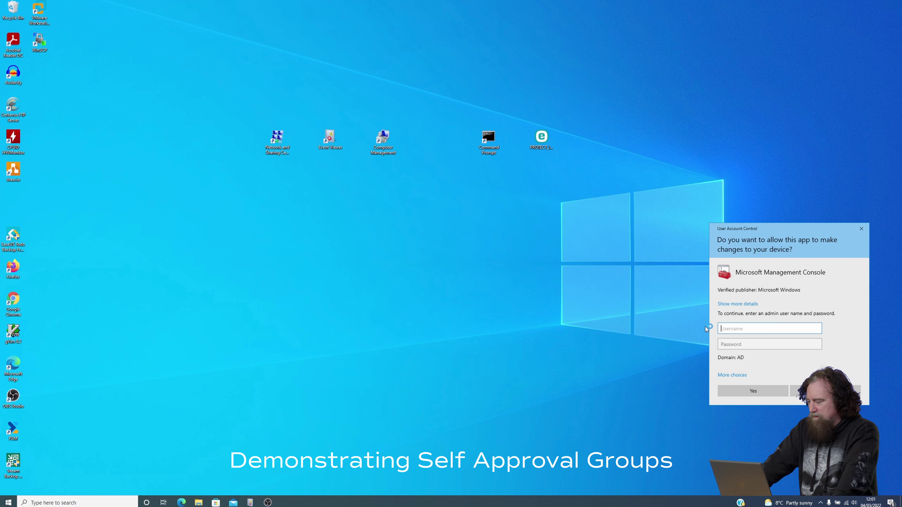
Authorise the Microsoft Management Console request with your own username and account password, and open the Security log under Windows Logs
type("stuart_ppa_")
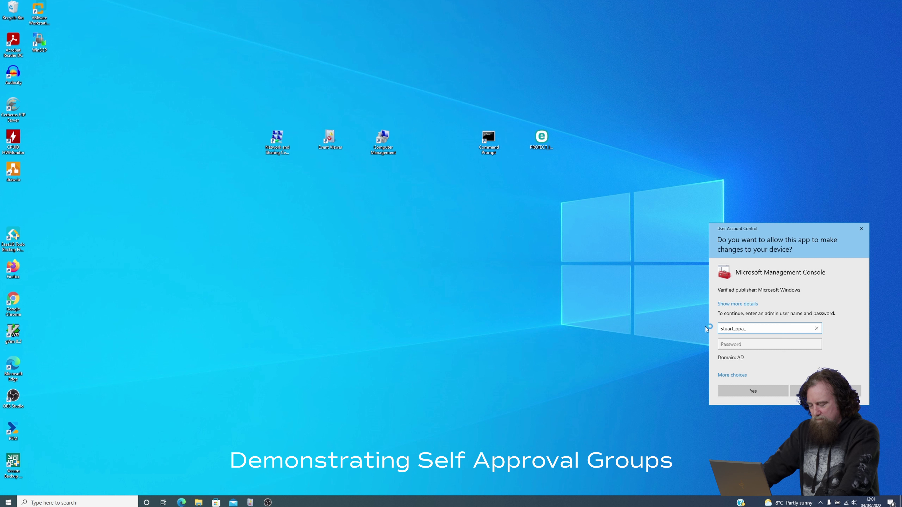
type("users")
key("BackSpace")
key("Tab")
type("•••••••")
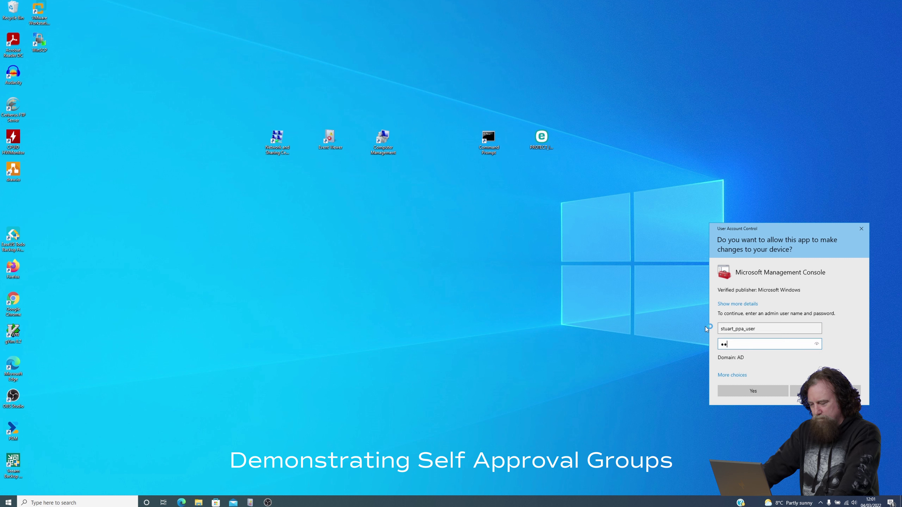
type("•••••••")
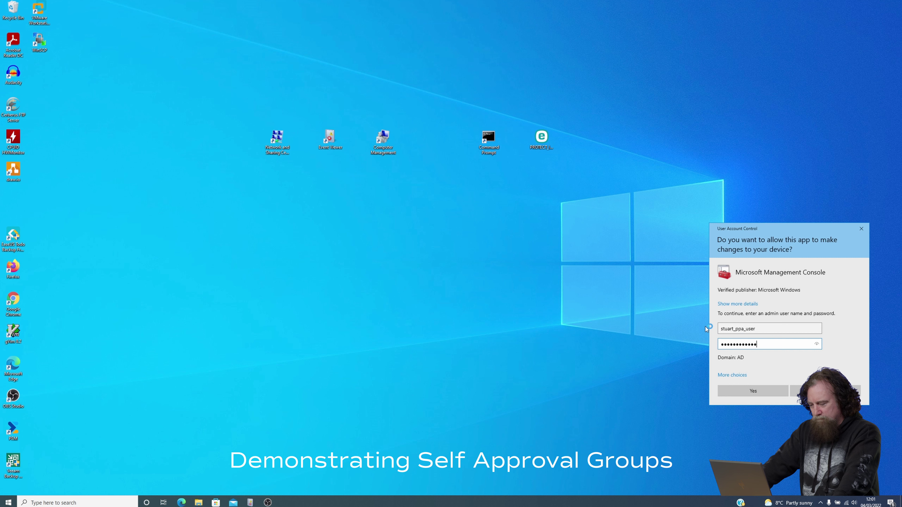
key("Return")
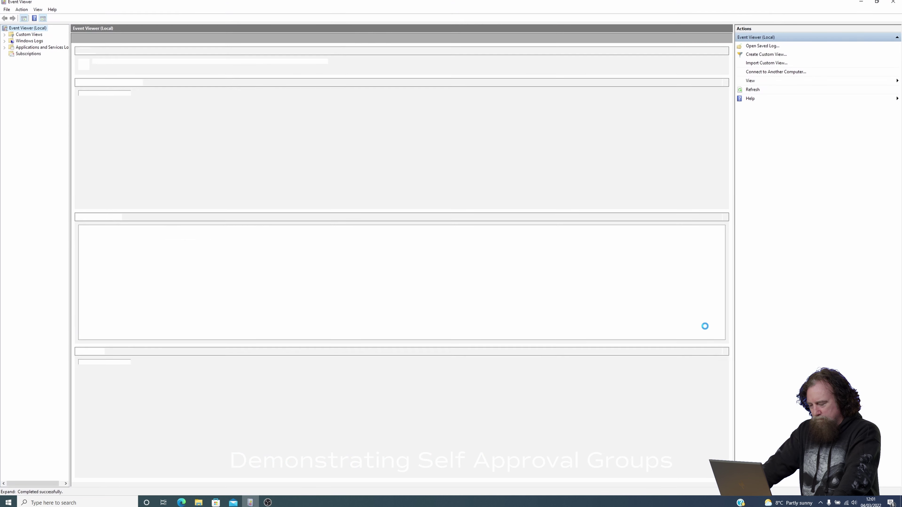
double_click(29, 41)
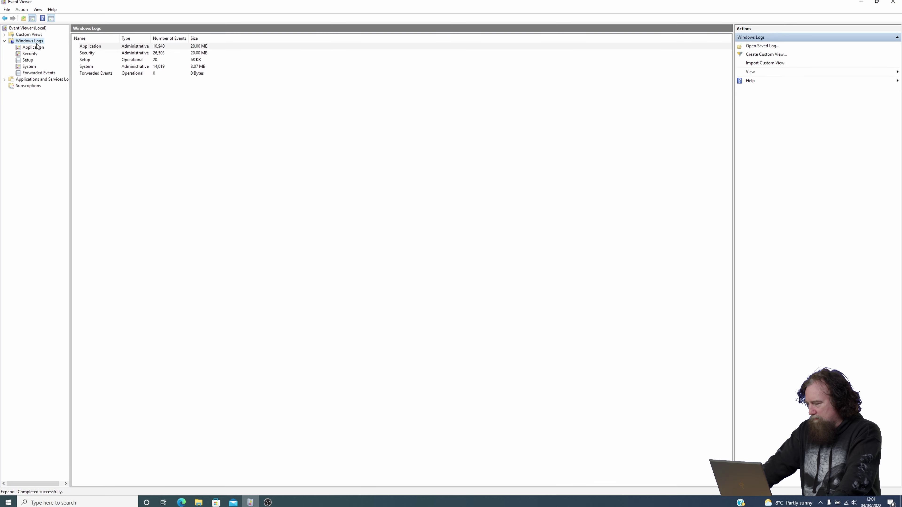
left_click(30, 53)
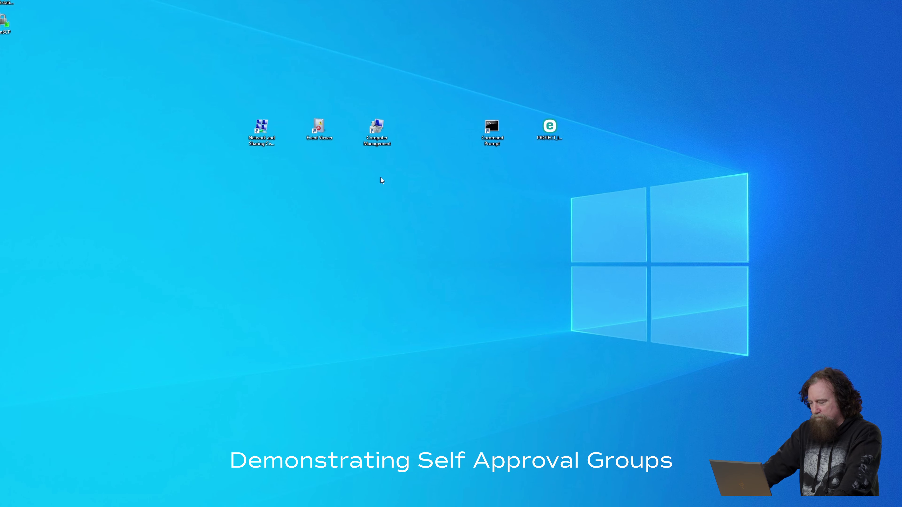
Run Computer Management as administrator, authorising it with your own username and account password
right_click(379, 137)
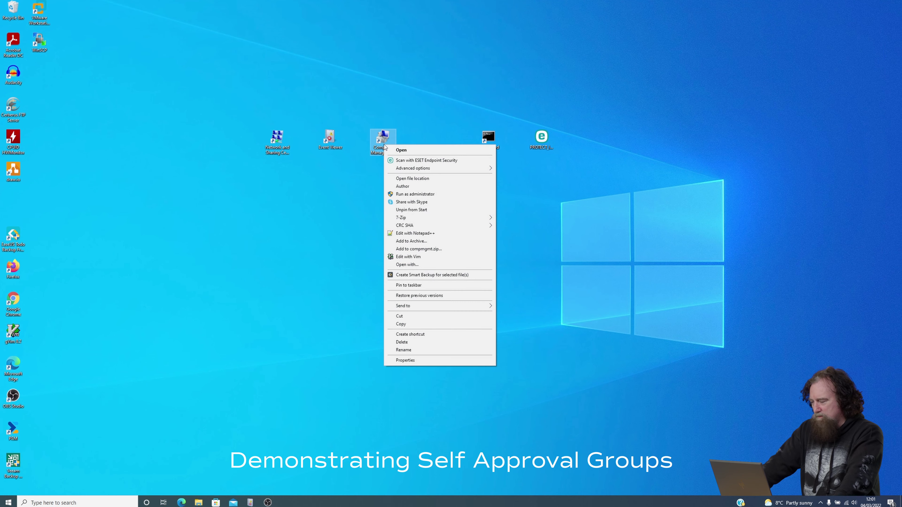
left_click(410, 195)
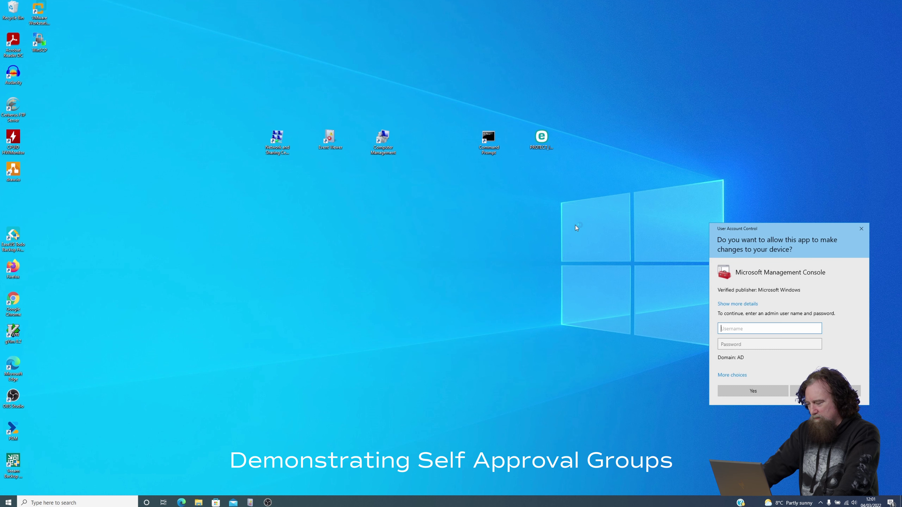
type("stuart_")
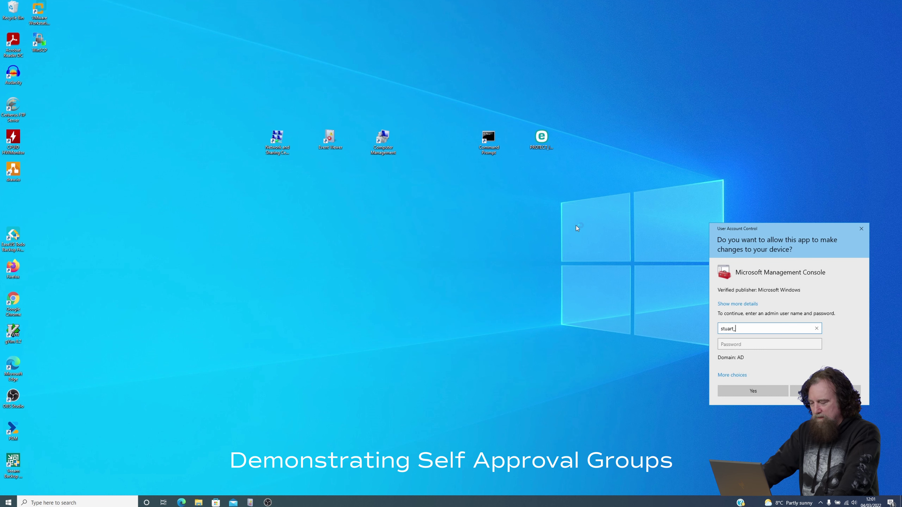
type("ppa_user")
key("Tab")
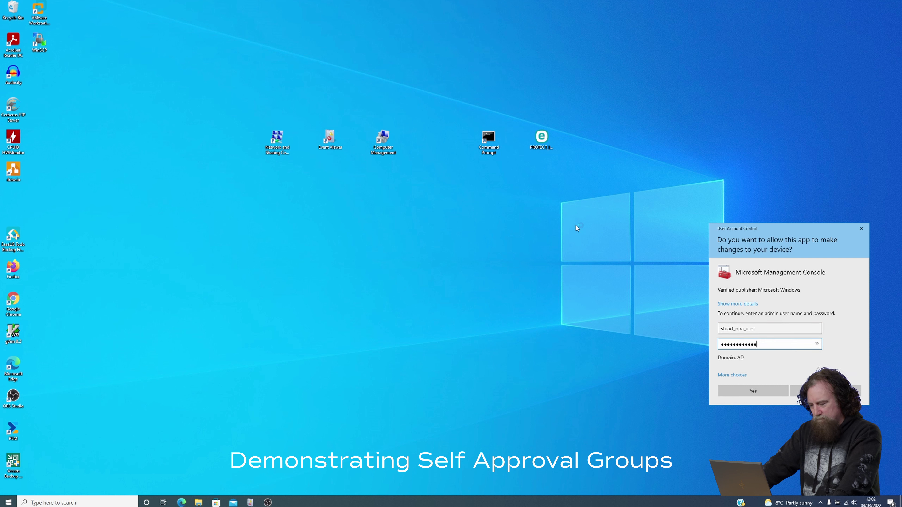
key("Return")
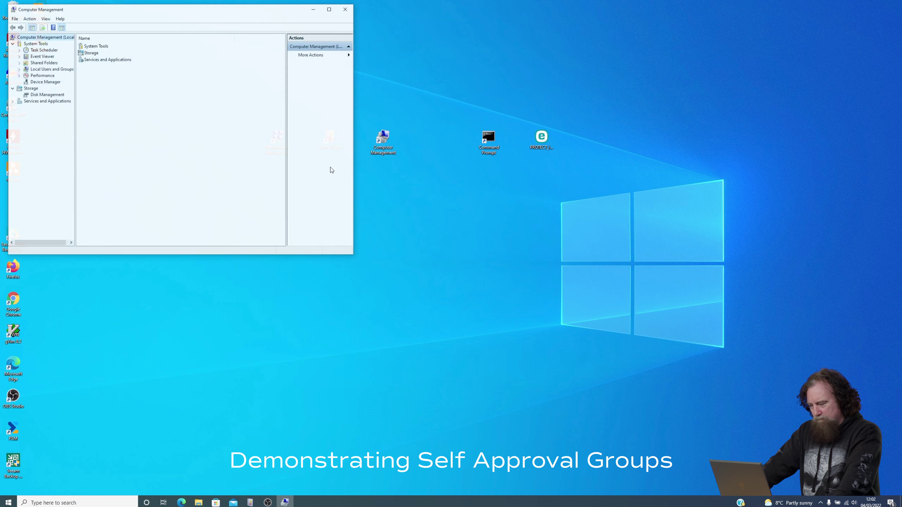
Start a new user in the Users folder of Local Users and Groups with the user name local-user
double_click(41, 69)
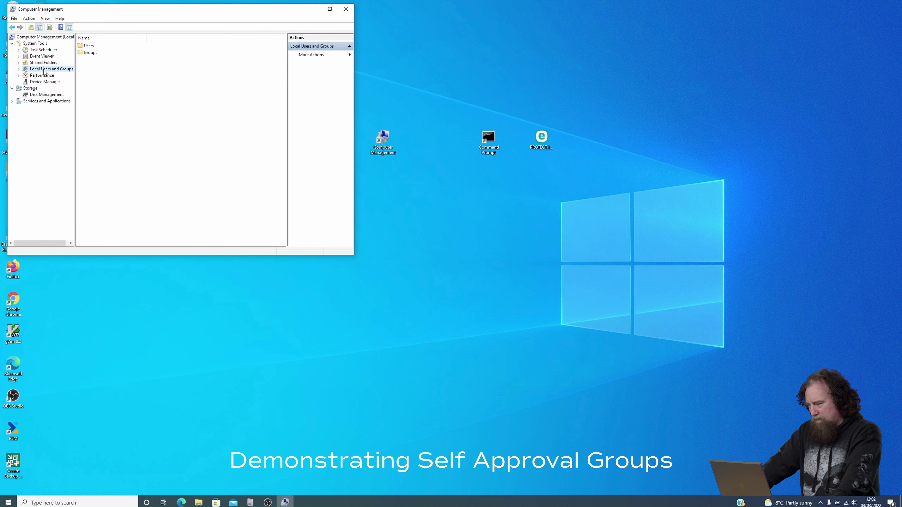
left_click(42, 75)
right_click(183, 116)
left_click(199, 119)
type("loc")
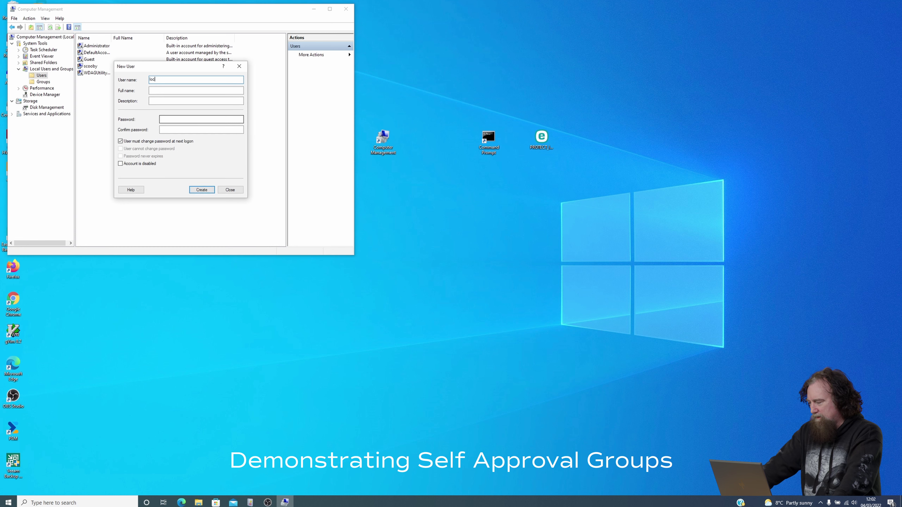
type("al-user")
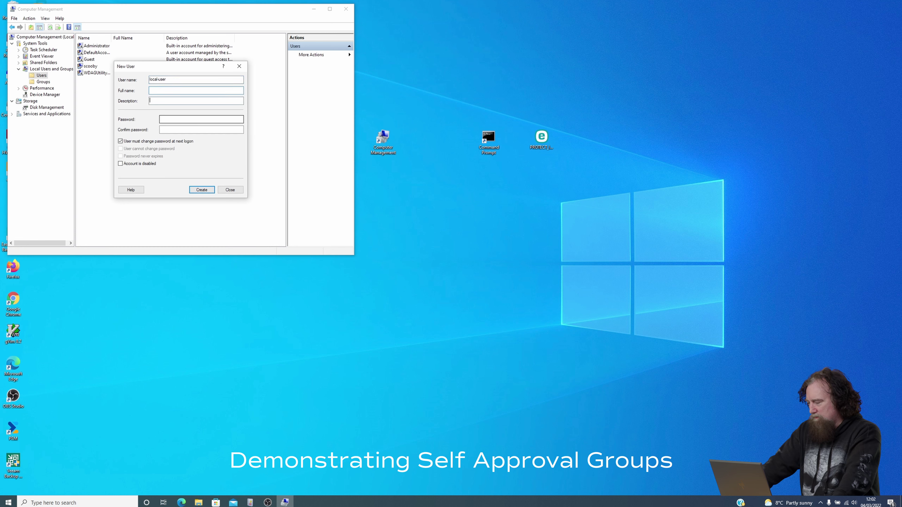
key("Tab")
key("Tab")
key("Tab")
key("Tab")
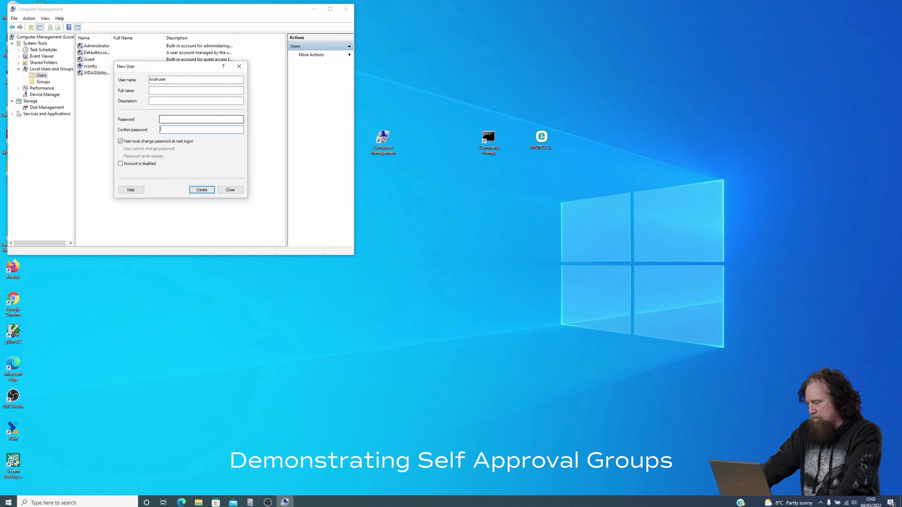
Enter and confirm the new local account's password, create the account and close the New User dialog
left_click(192, 120)
type("***")
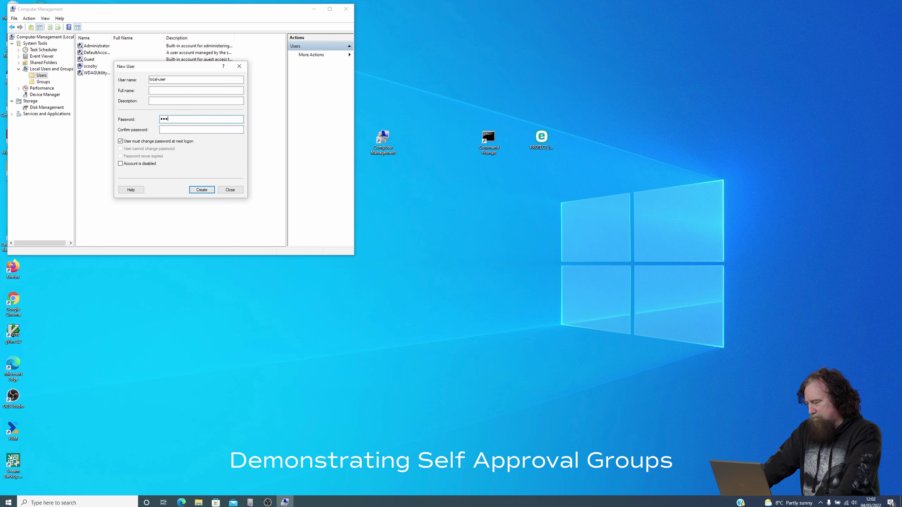
type("**********")
key("Tab")
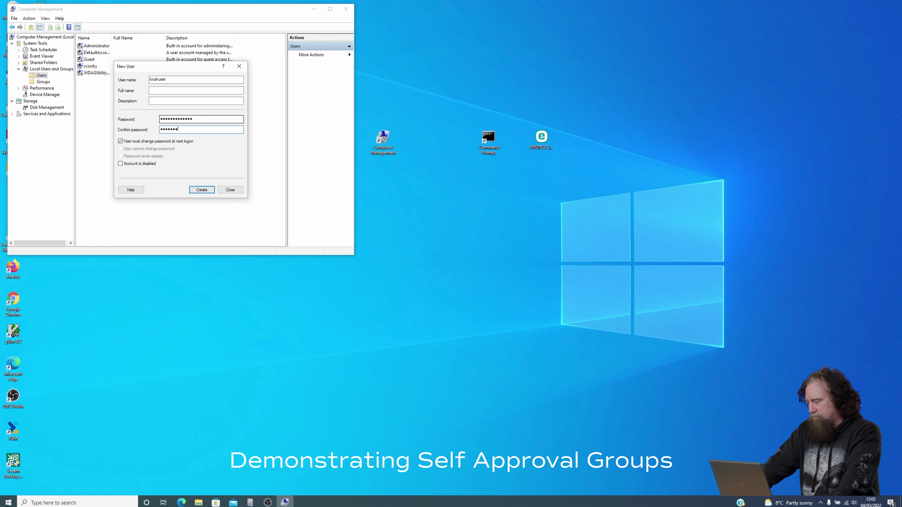
left_click(203, 190)
left_click(222, 190)
Delete the local-user account and close Computer Management
right_click(207, 162)
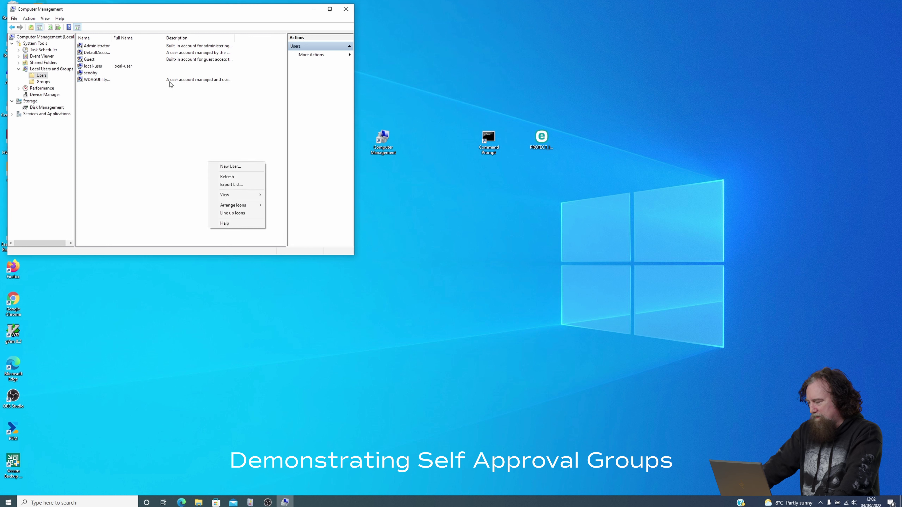
left_click(133, 67)
key("Delete")
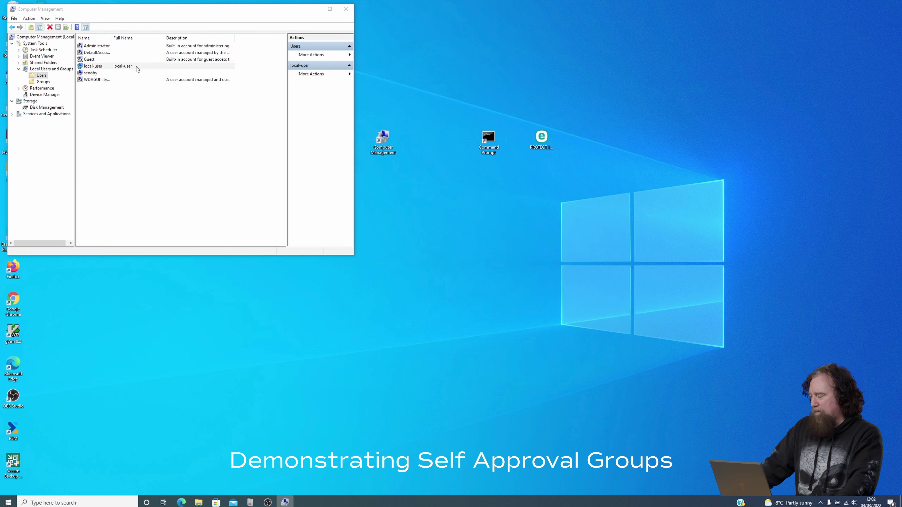
key("Return")
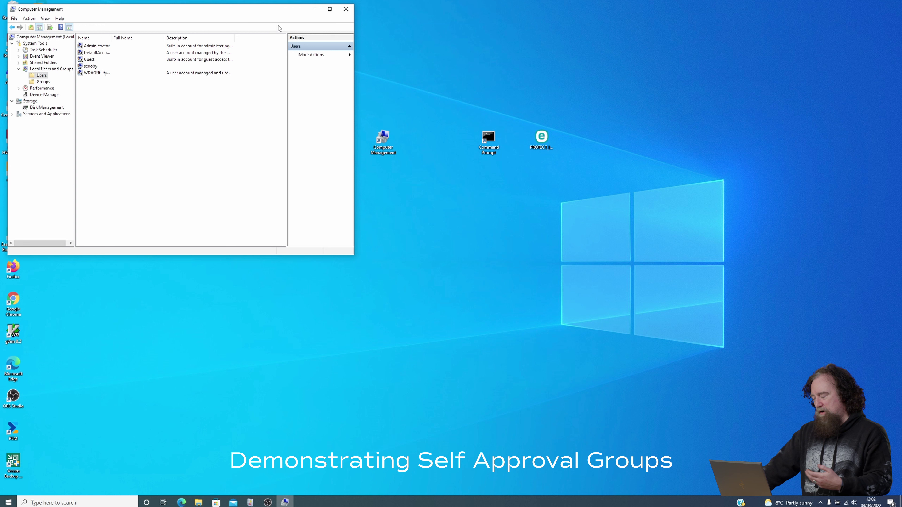
left_click(346, 8)
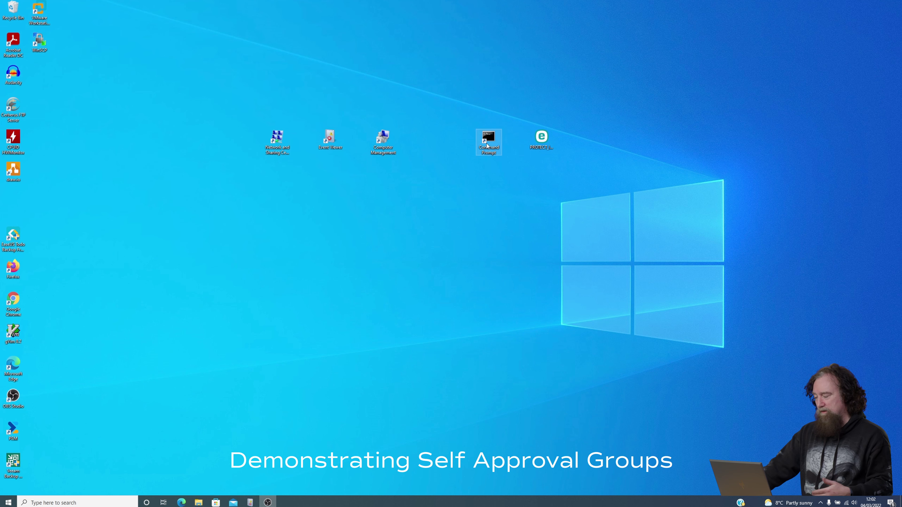
Run Command Prompt as administrator using PEM, authorising it with your own username and account password
right_click(487, 145)
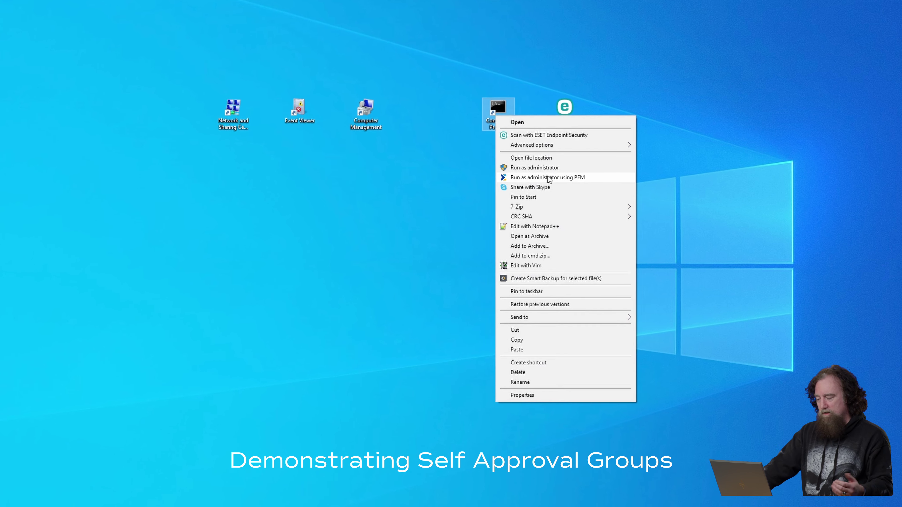
left_click(537, 186)
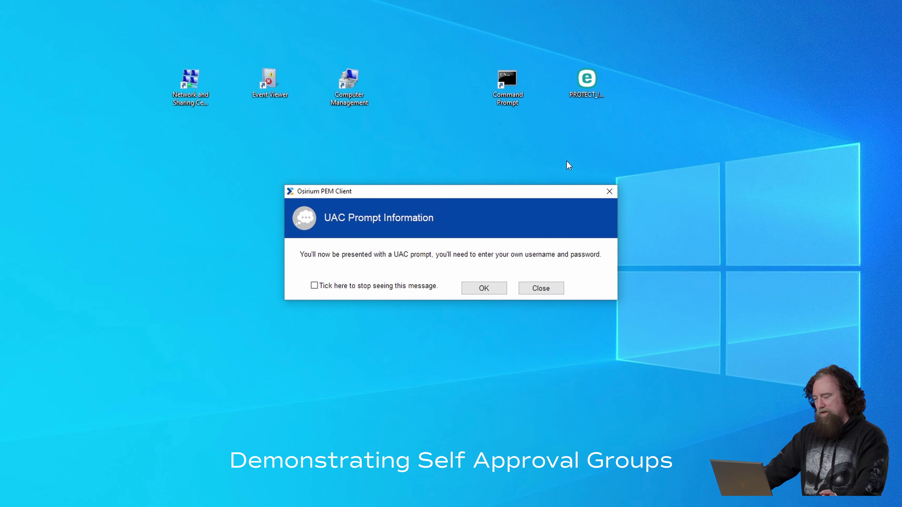
left_click(490, 290)
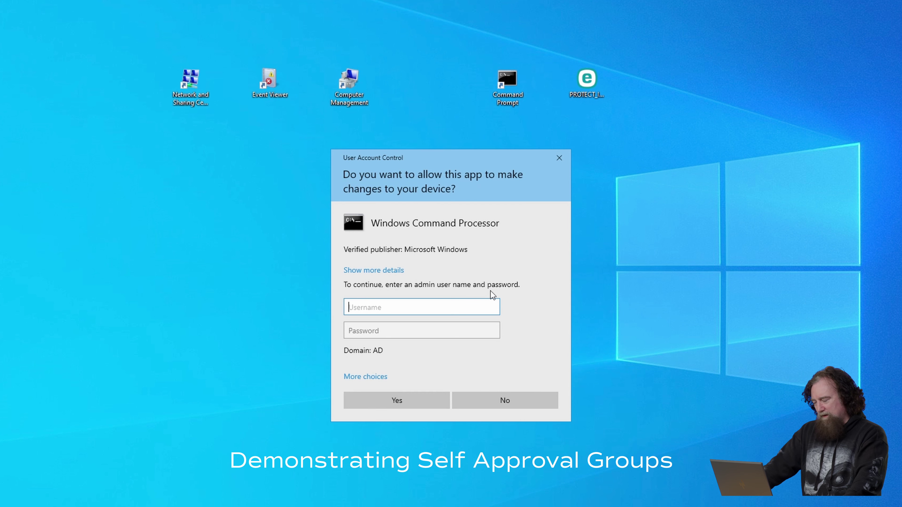
type("stuart")
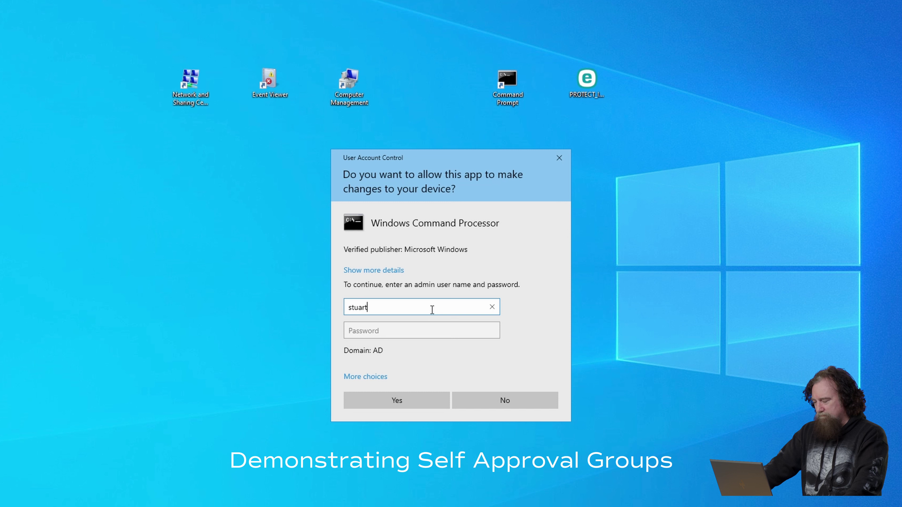
type("_ppa_user")
key("Tab")
type("••")
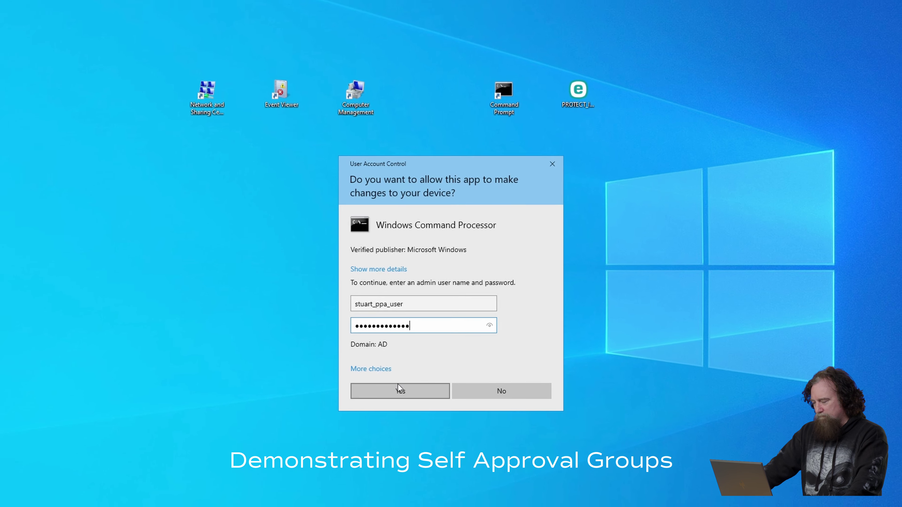
left_click(396, 400)
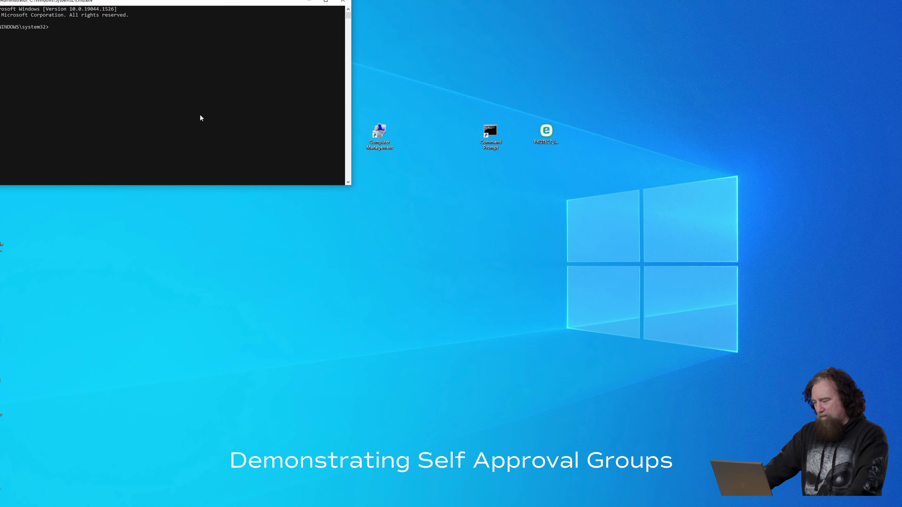
Close the elevated Command Prompt session with the exit command
left_click_drag(148, 66, 155, 87)
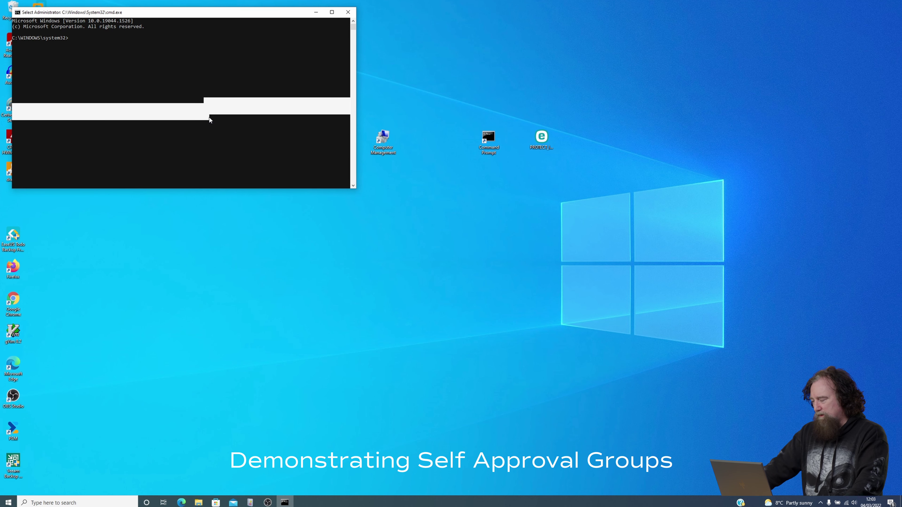
type("exit")
key("Return")
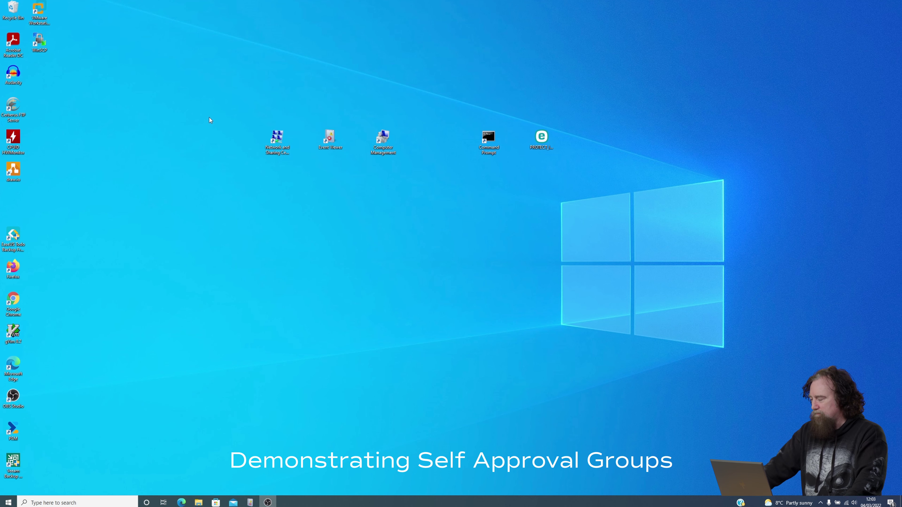